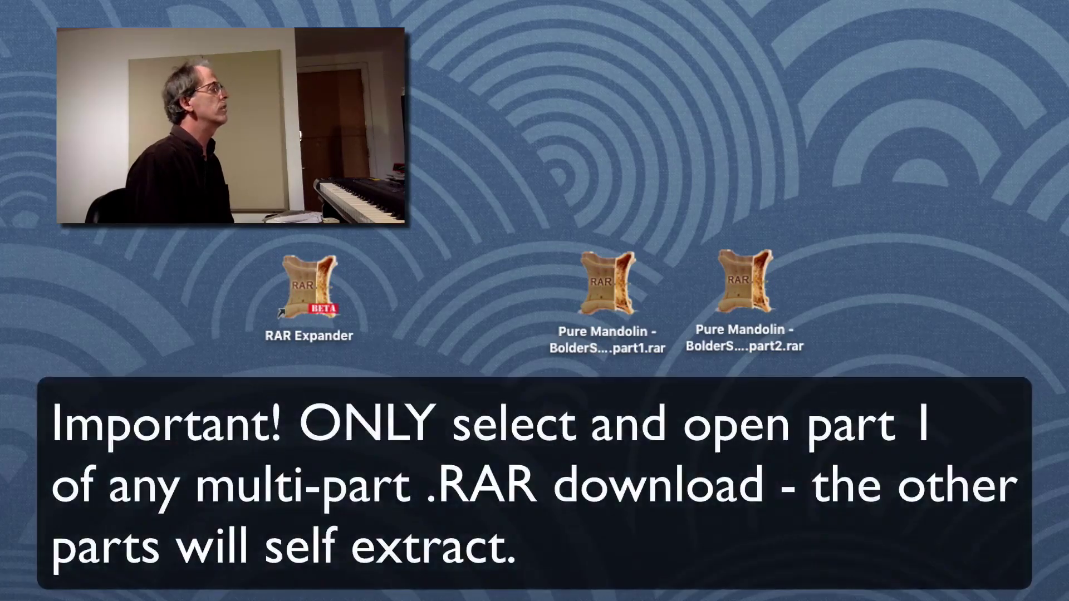
- Extract the multi-part Pure Mandolin archive from part1.rar to the desktop with RAR Expander
drag(557, 192, 803, 350)
click(789, 447)
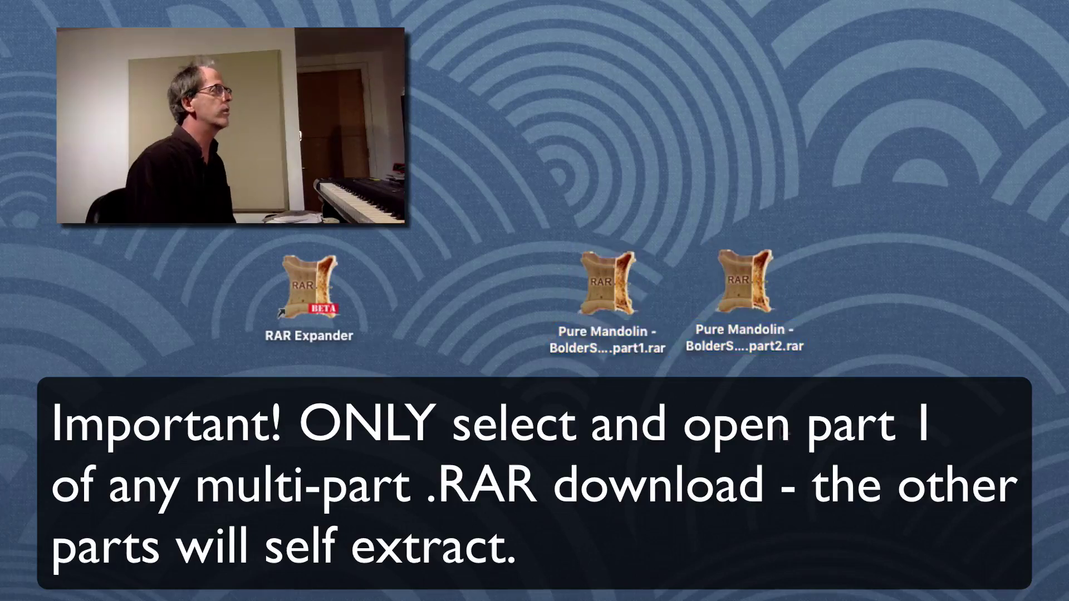
click(597, 285)
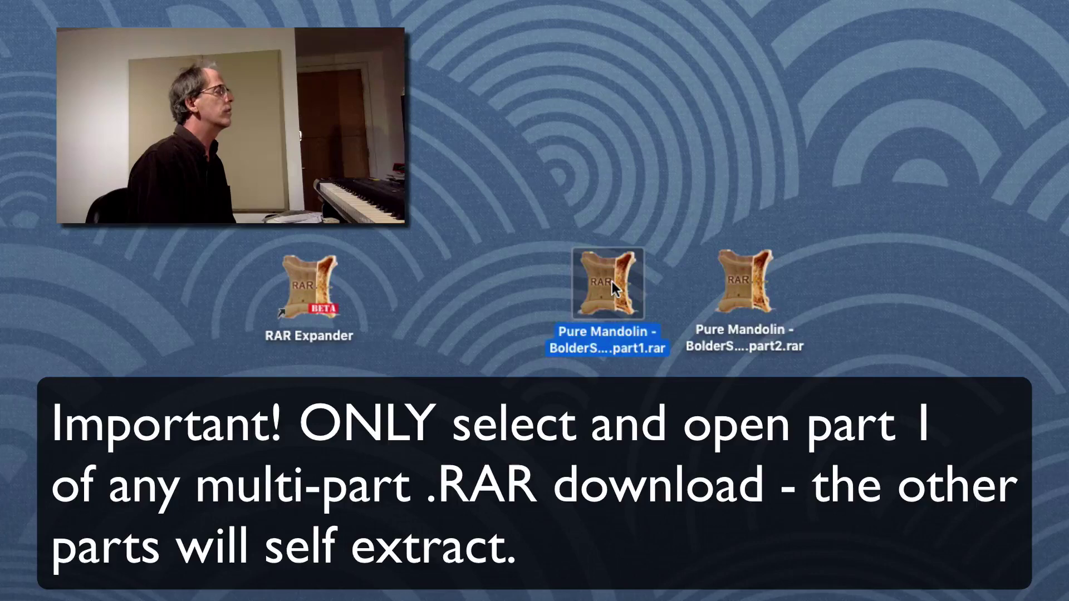
double_click(613, 287)
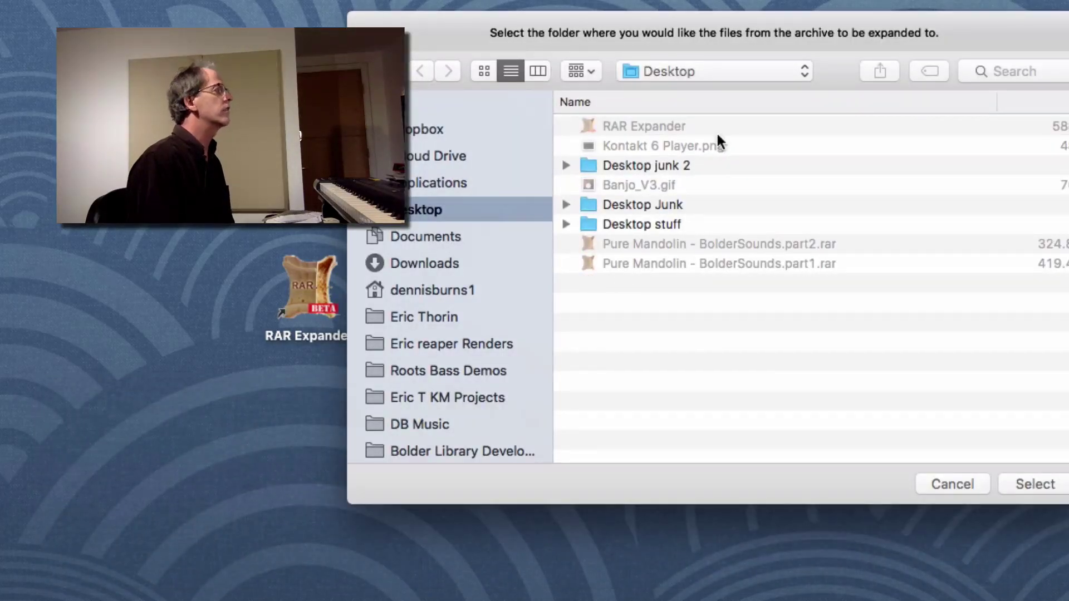
click(1058, 492)
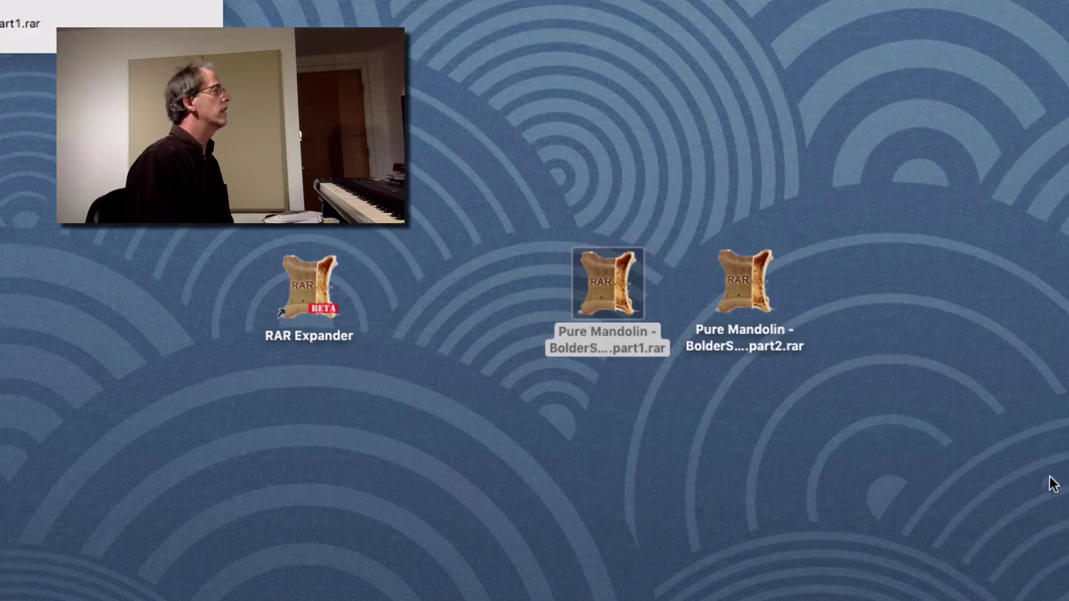
drag(450, 2, 806, 34)
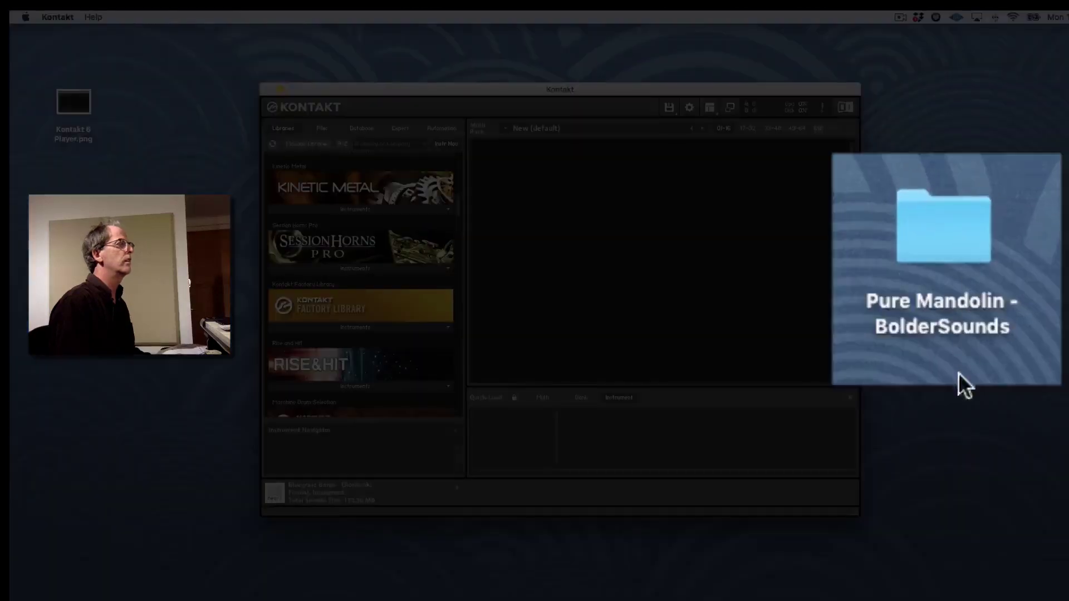
- Open the extracted Pure Mandolin - BolderSounds folder and move its window away from Kontakt
click(958, 373)
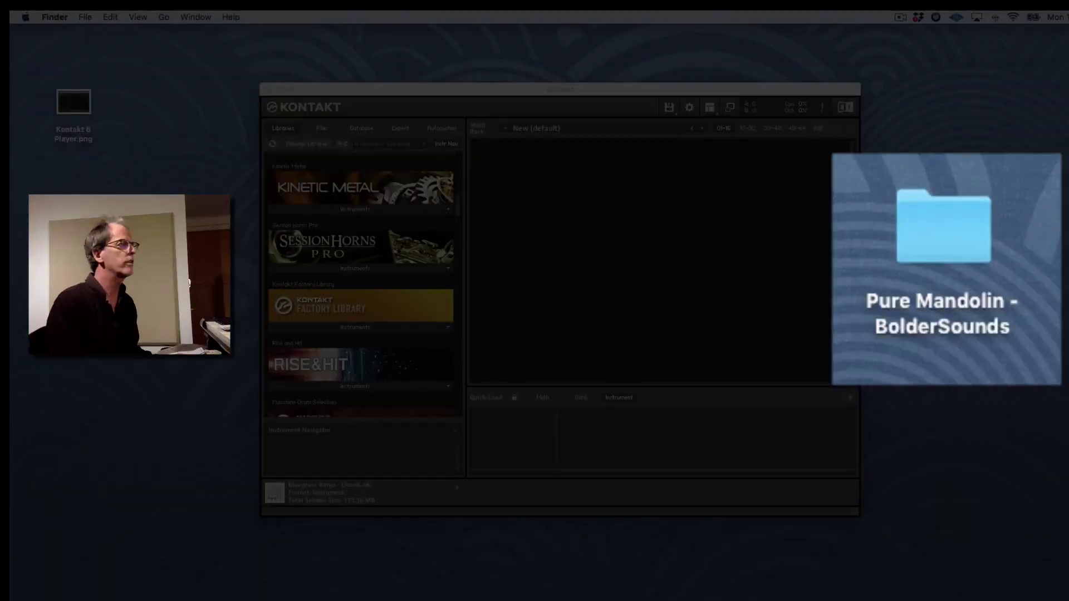
double_click(947, 255)
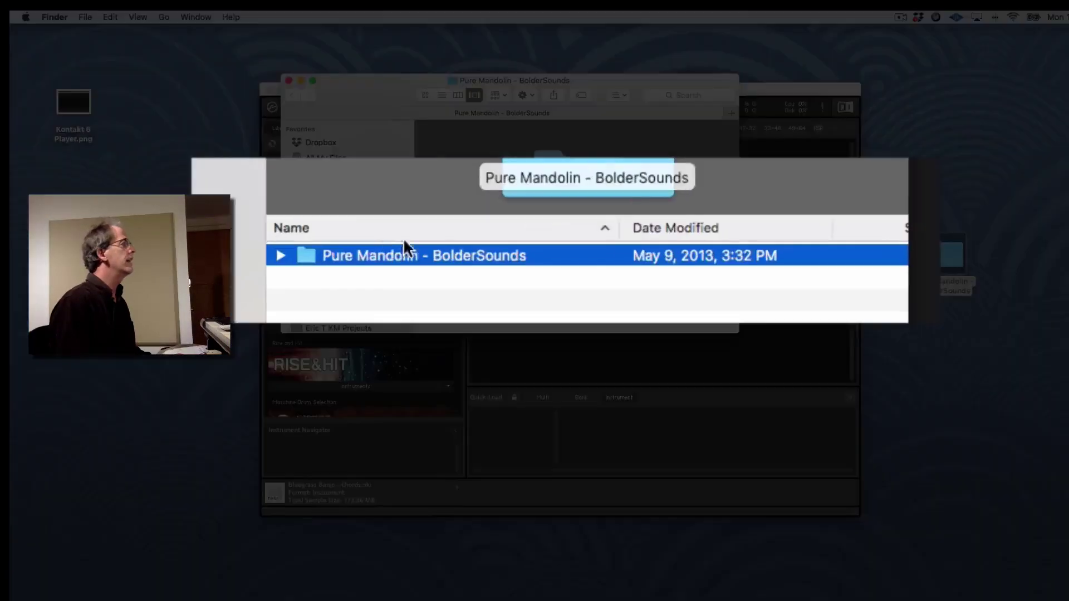
double_click(307, 253)
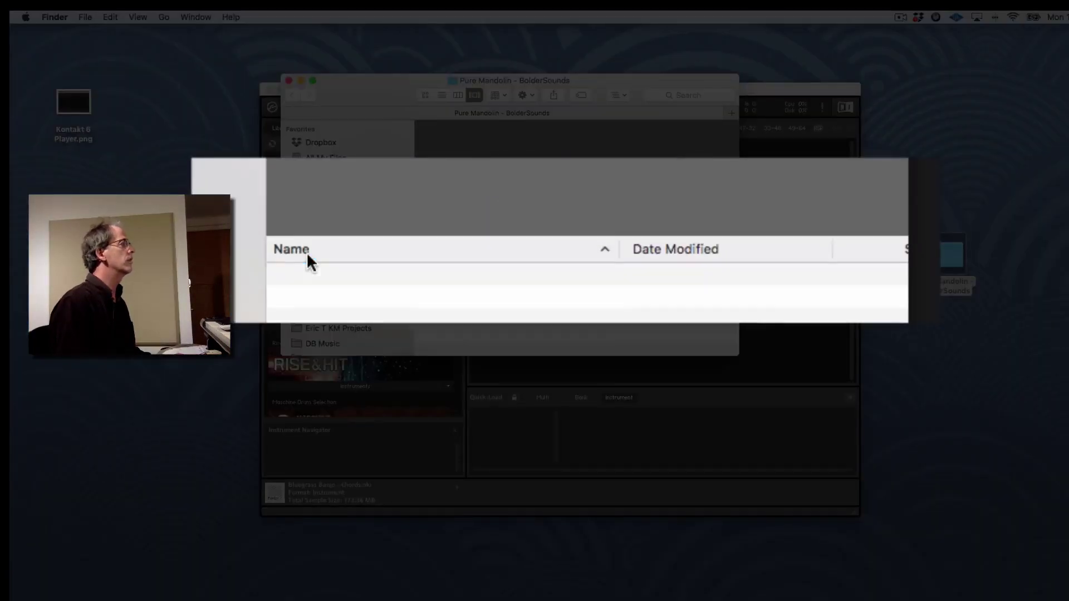
drag(397, 105, 898, 251)
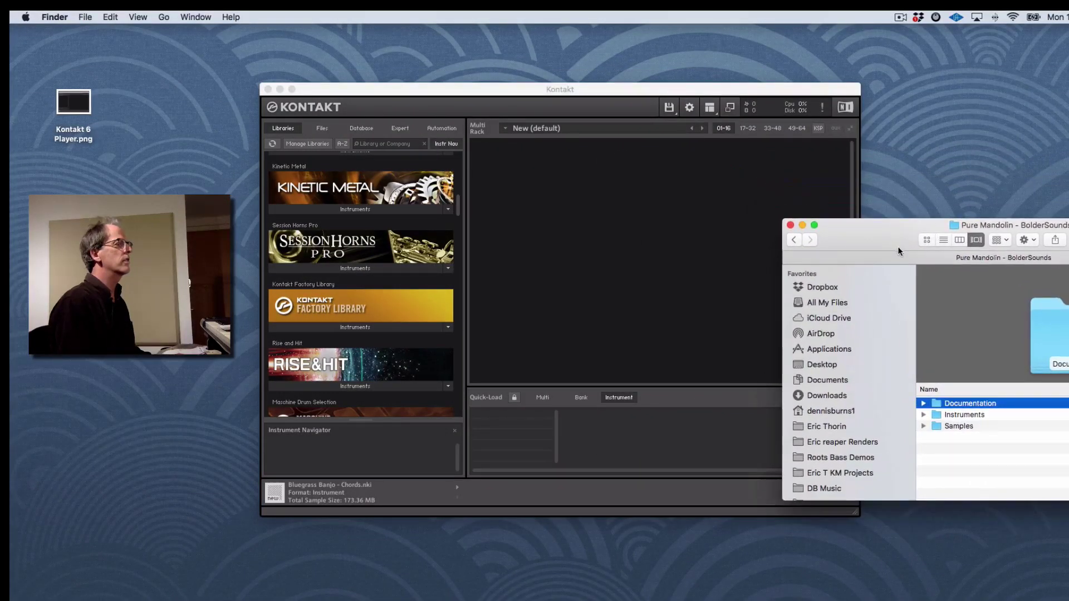
- Expand Instruments to list the three Pure Mandolin NKIs, then bring Kontakt forward
click(923, 415)
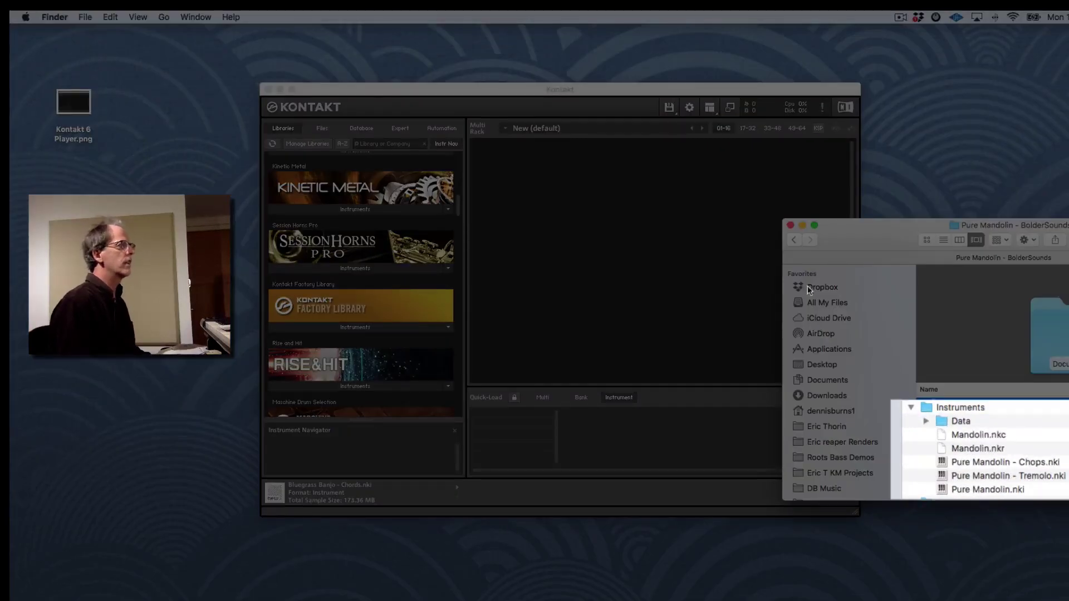
click(638, 90)
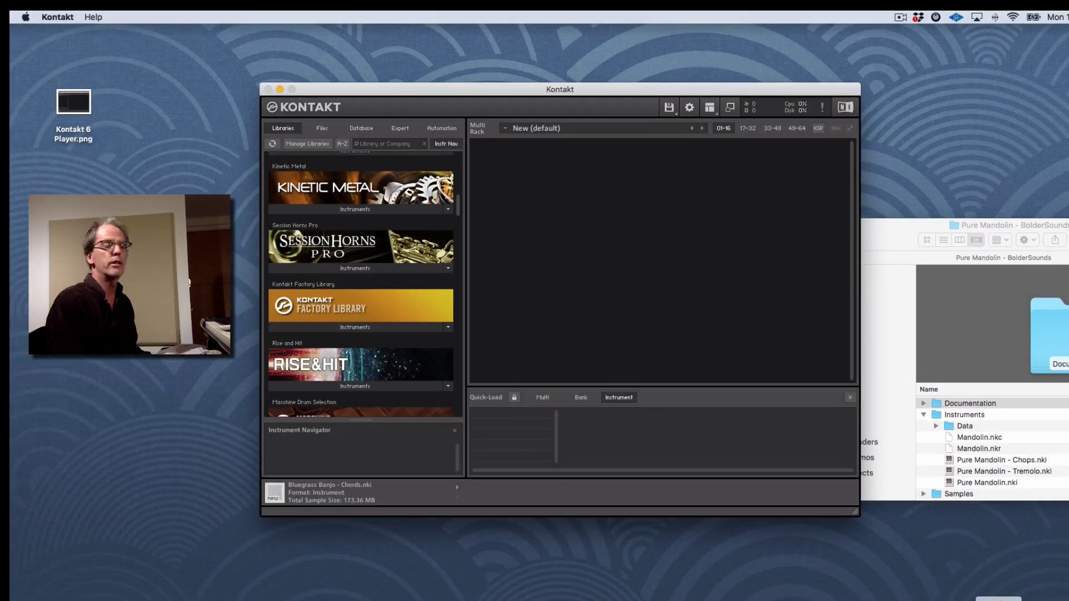
- View the Kontakt 6 Player screenshot in Preview, then close it and return to Kontakt
key(super+Tab)
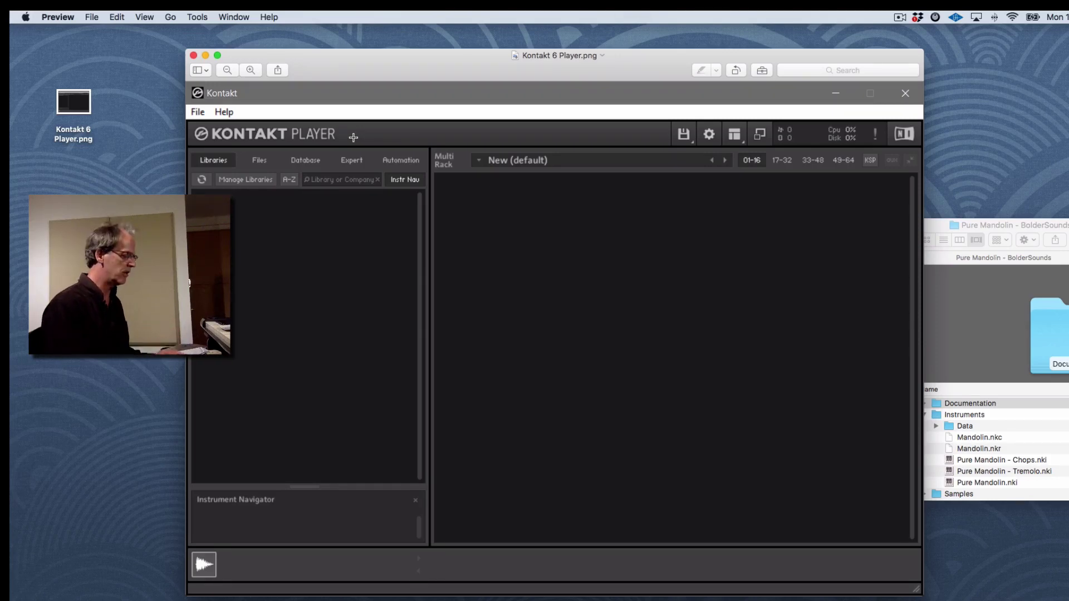
key(cmd+q)
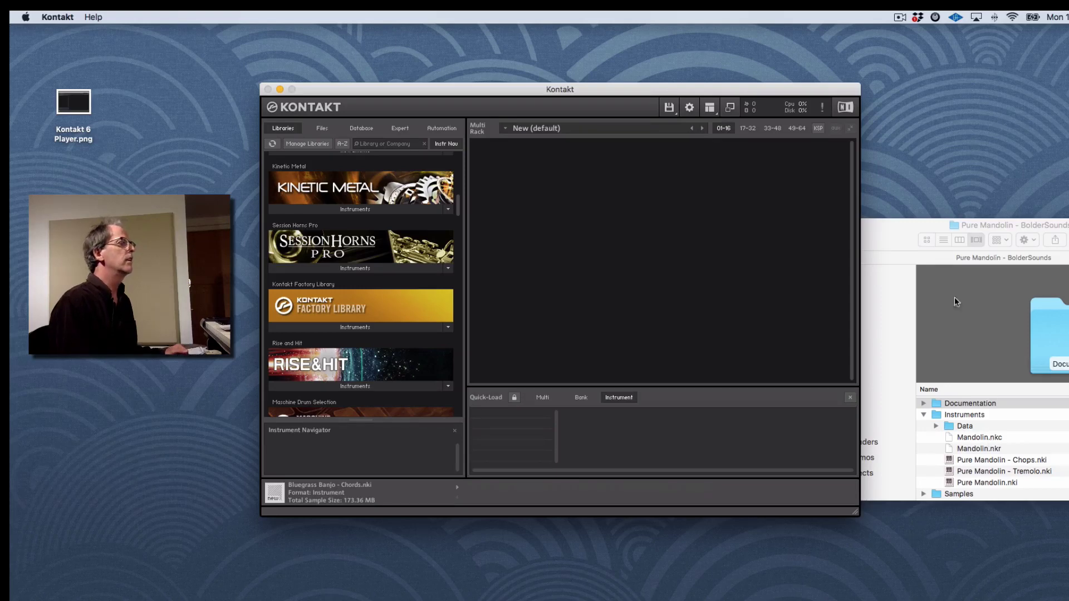
- Drag Pure Mandolin.nki from the Finder Instruments folder into Kontakt's rack to load it
click(902, 237)
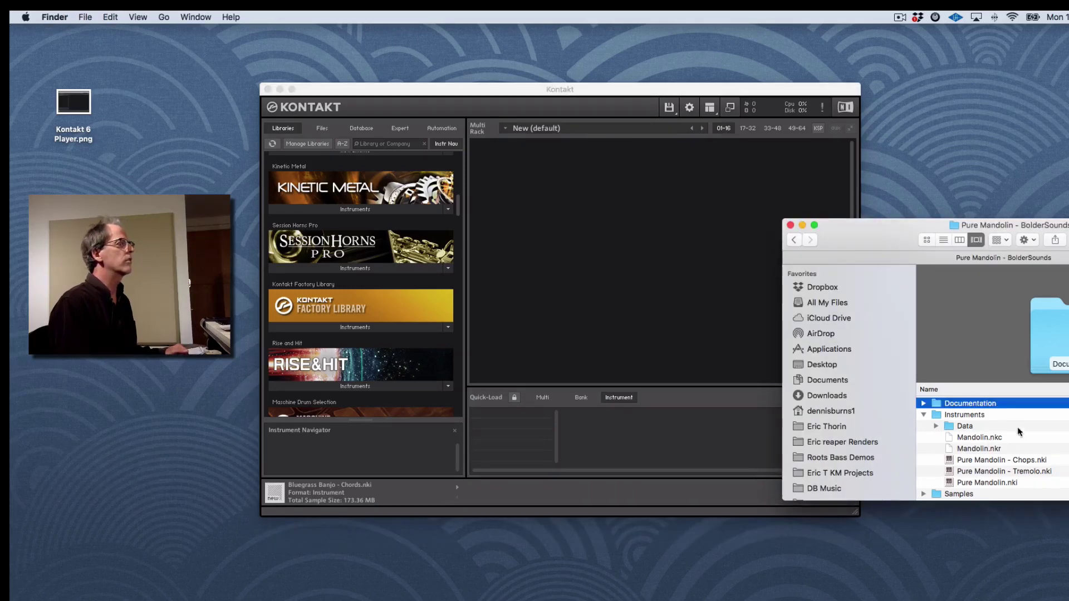
click(1021, 483)
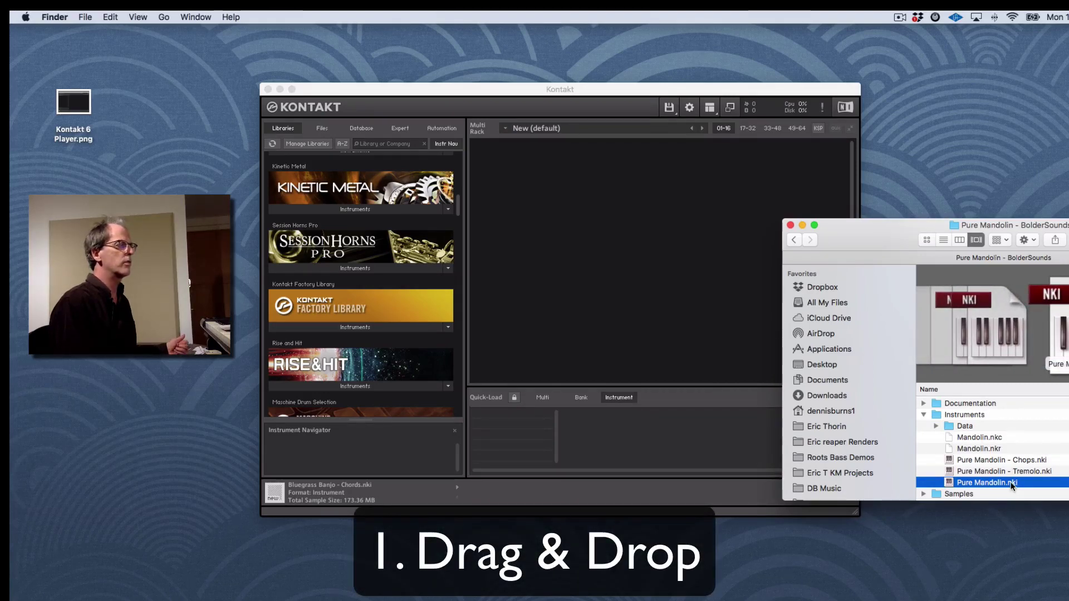
drag(1012, 485, 624, 285)
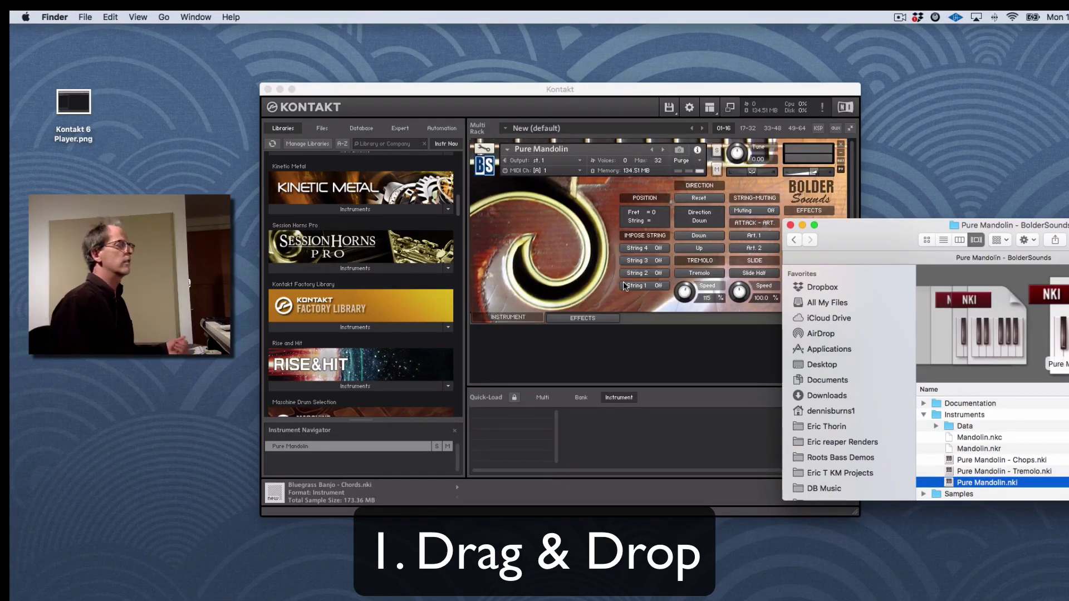
click(707, 379)
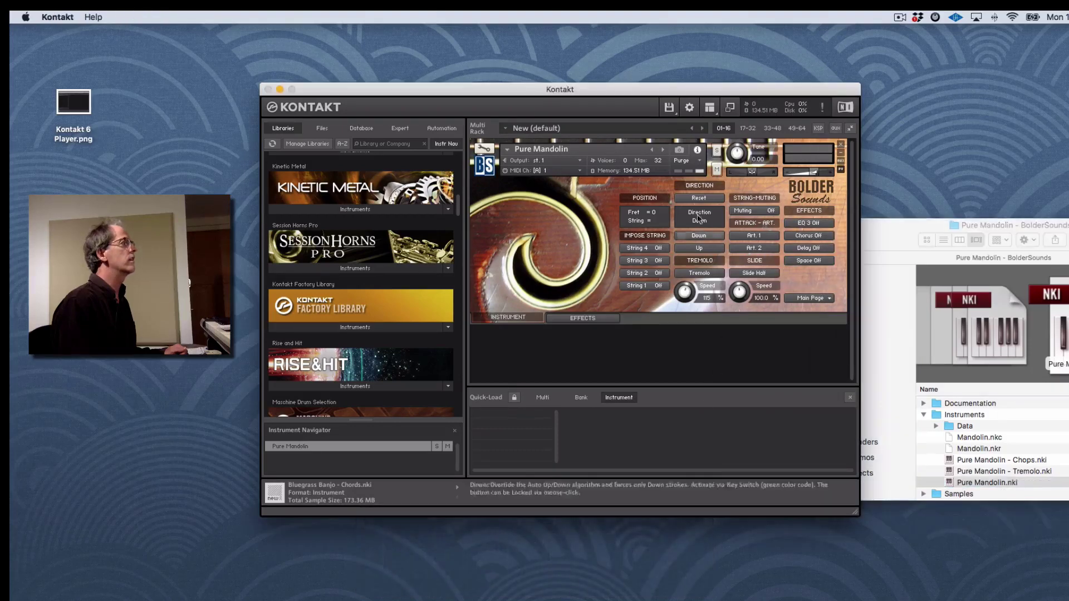
- Load Pure Mandolin - Tremolo from Desktop > Pure Mandolin - BolderSounds > Instruments via Kontakt's file menu
click(670, 108)
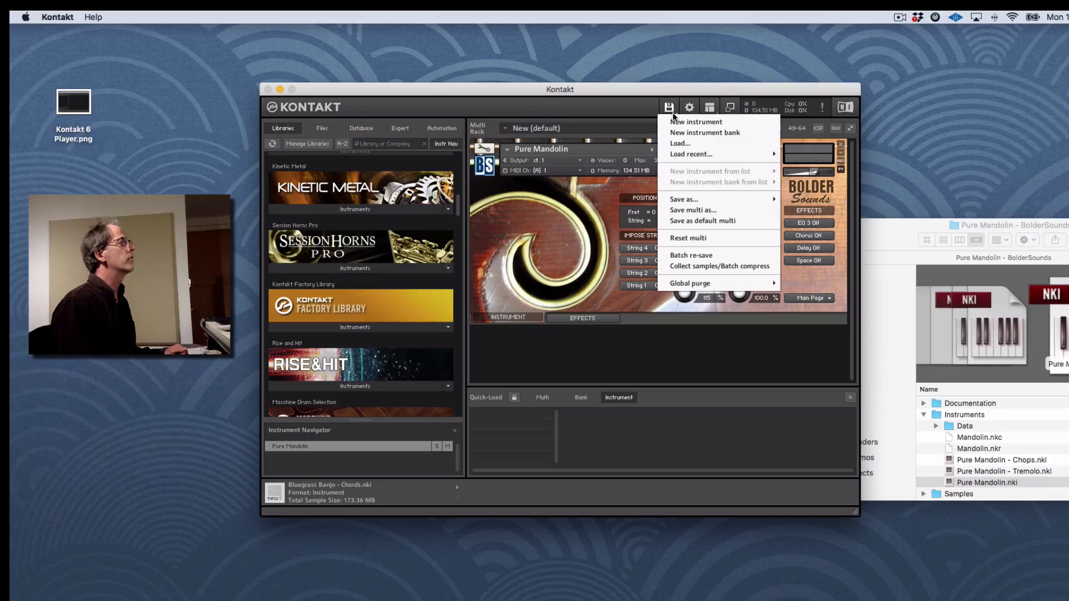
click(676, 143)
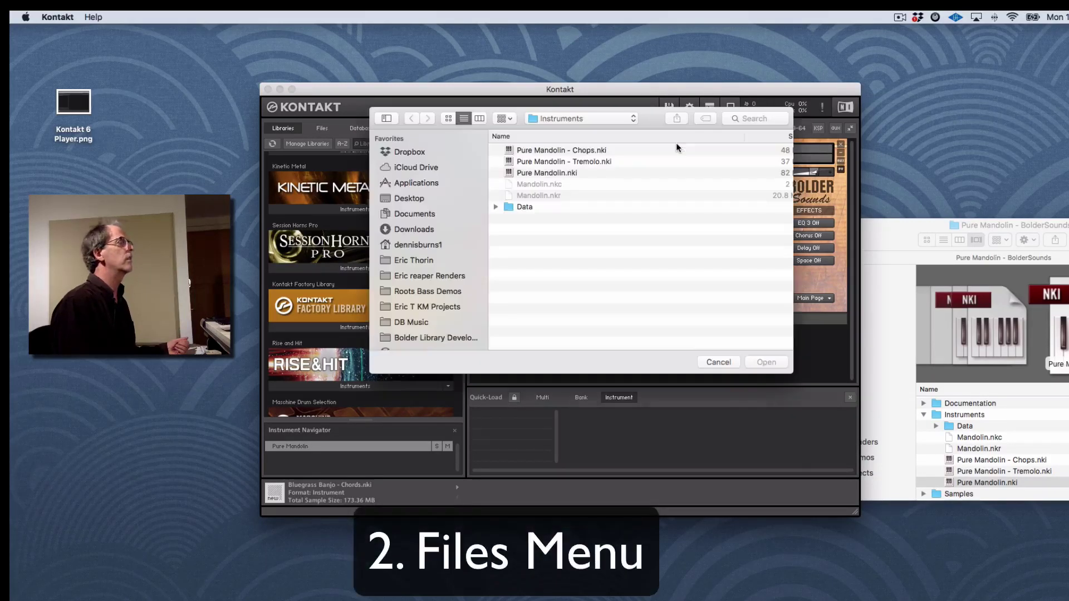
click(614, 118)
click(606, 154)
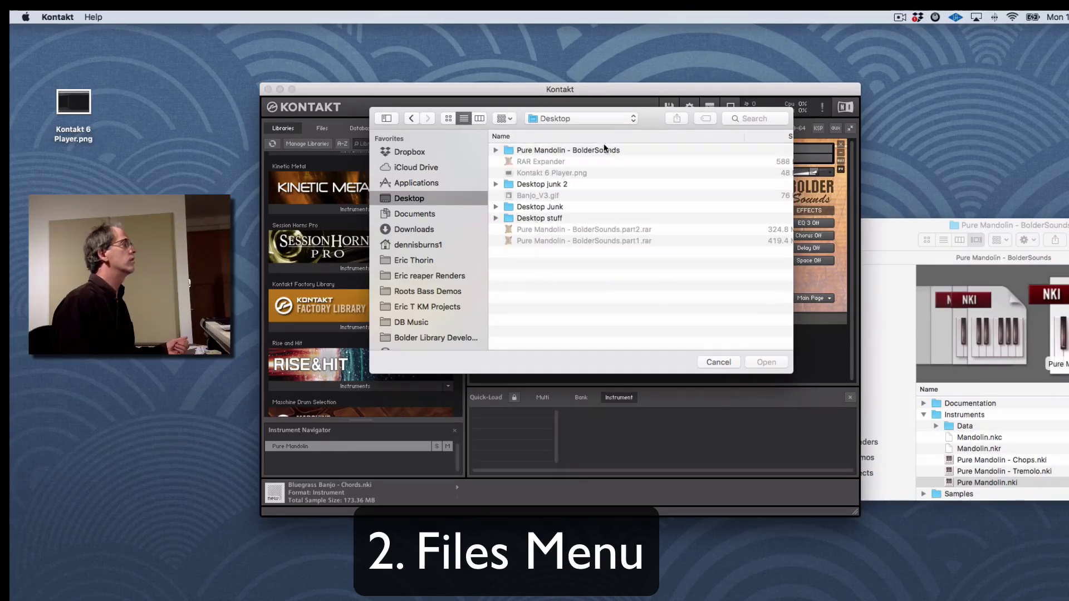
double_click(604, 148)
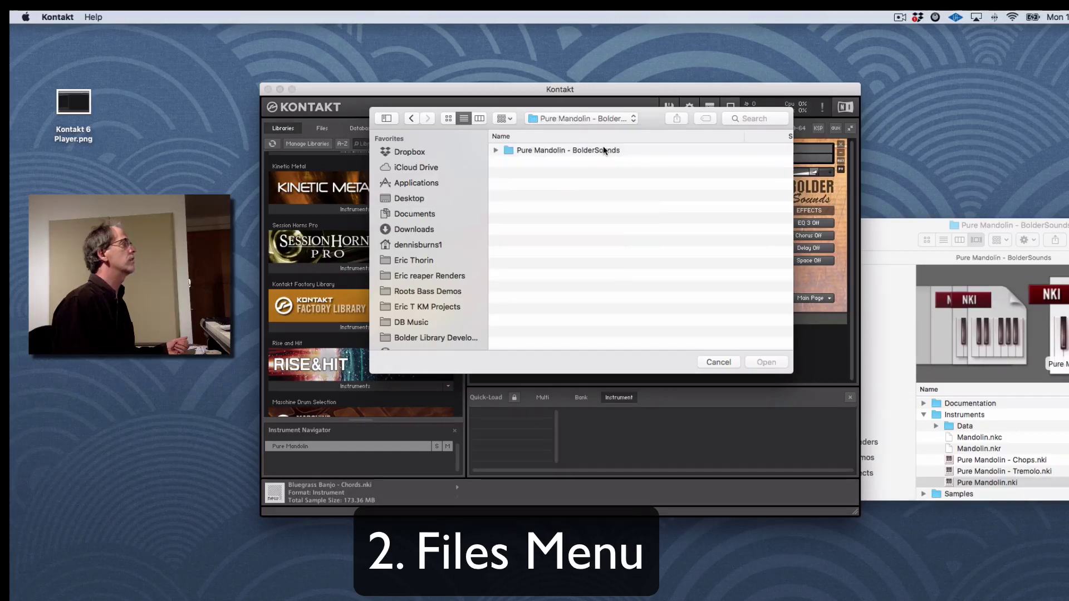
double_click(561, 164)
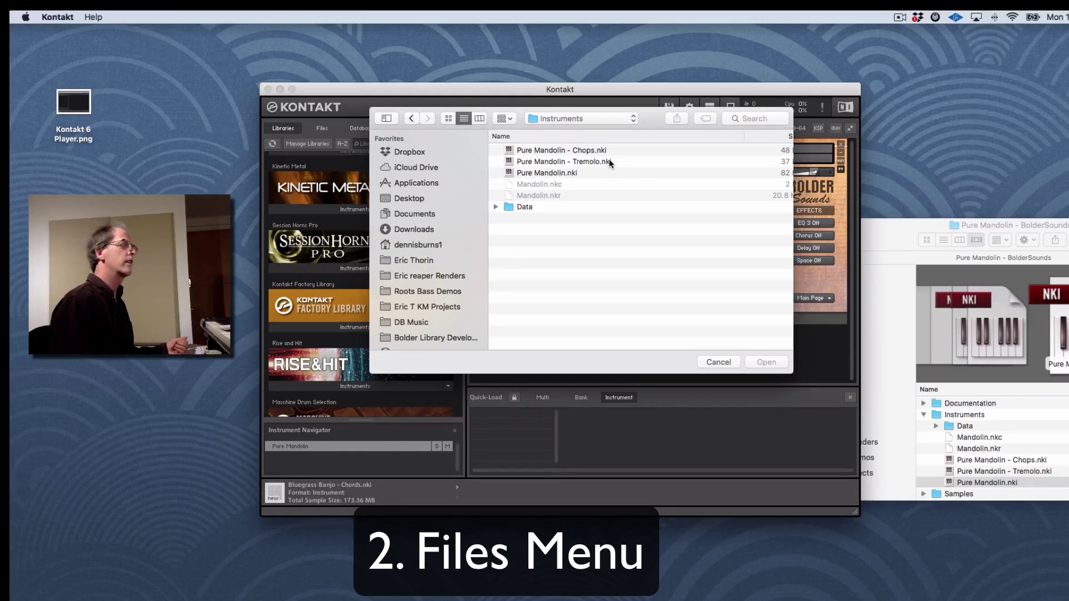
double_click(609, 161)
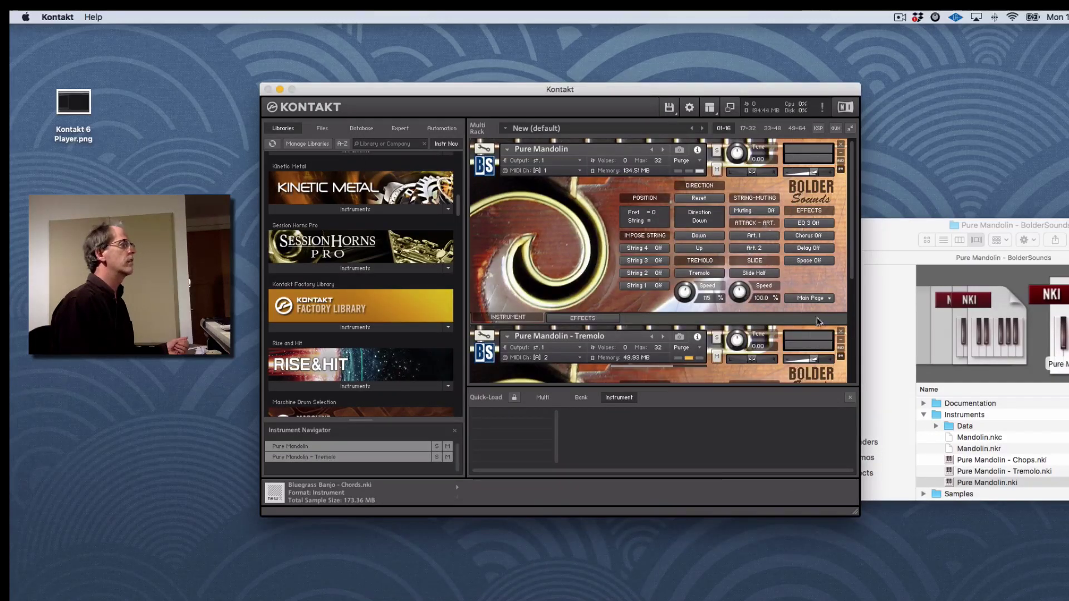
scroll(781, 308, down, 5)
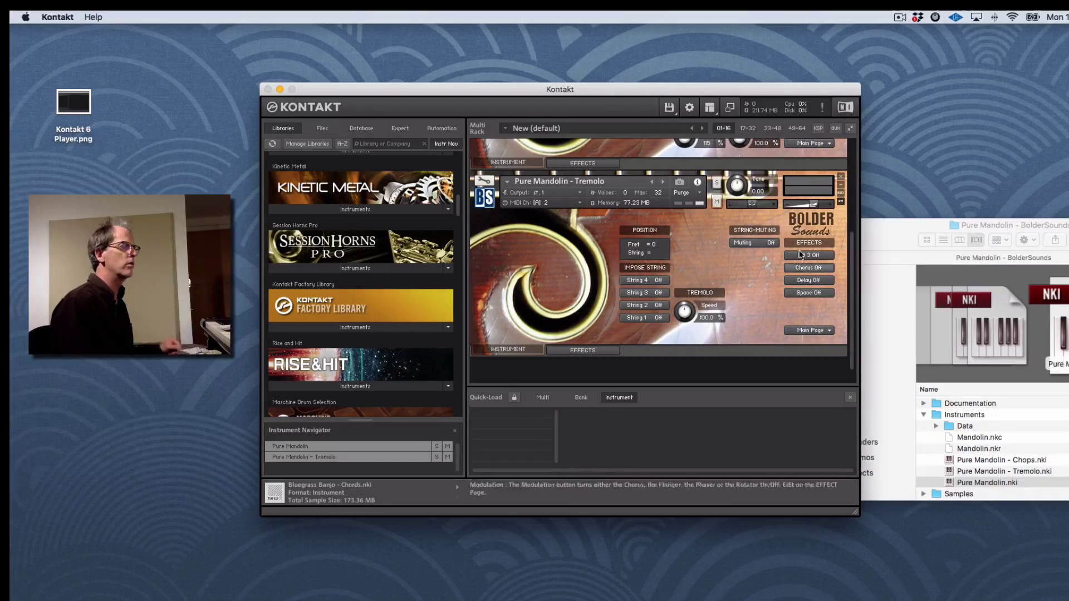
- Dismiss the Load/Save menu and remove Pure Mandolin - Tremolo and Pure Mandolin from the rack
click(674, 113)
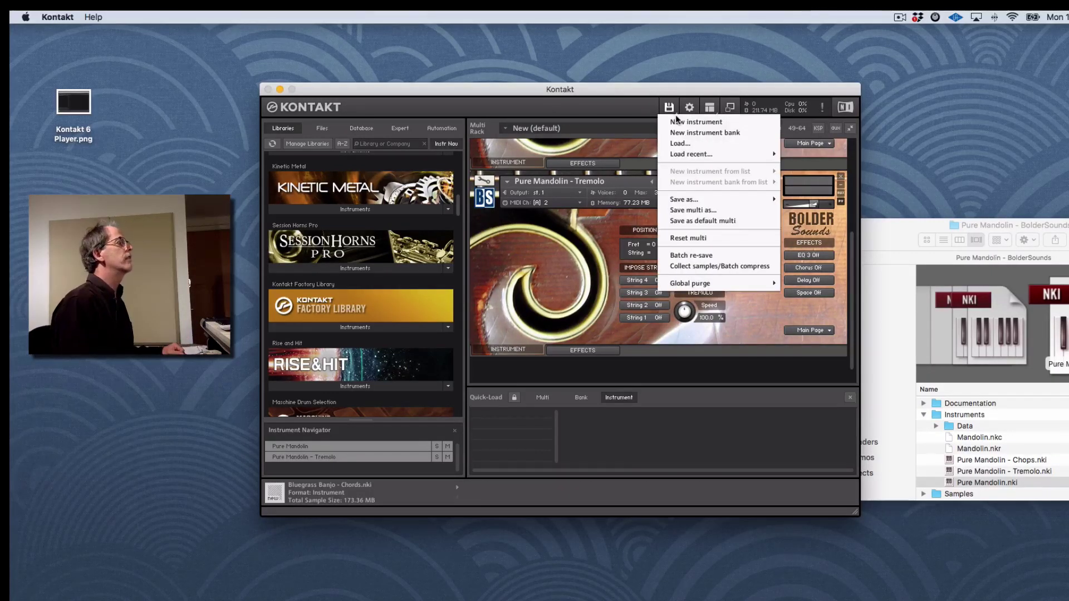
mouse_move(683, 155)
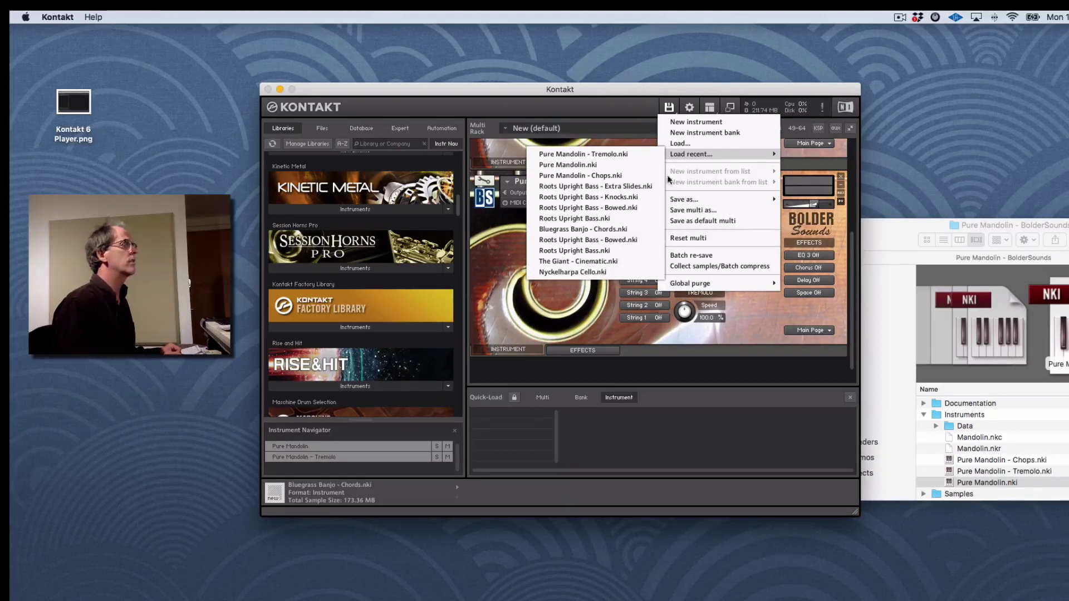
click(762, 367)
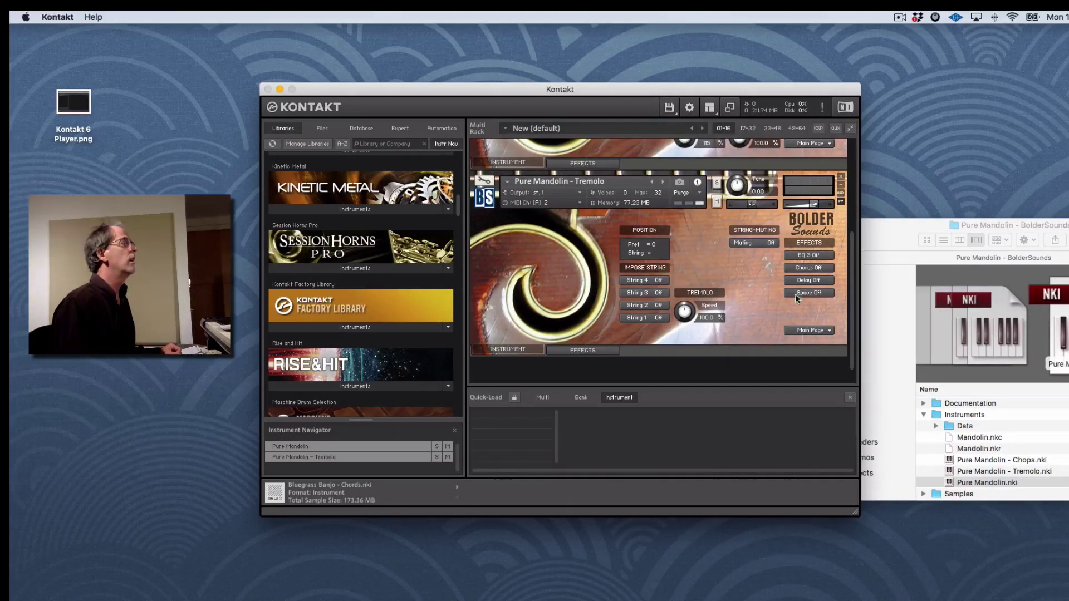
click(840, 177)
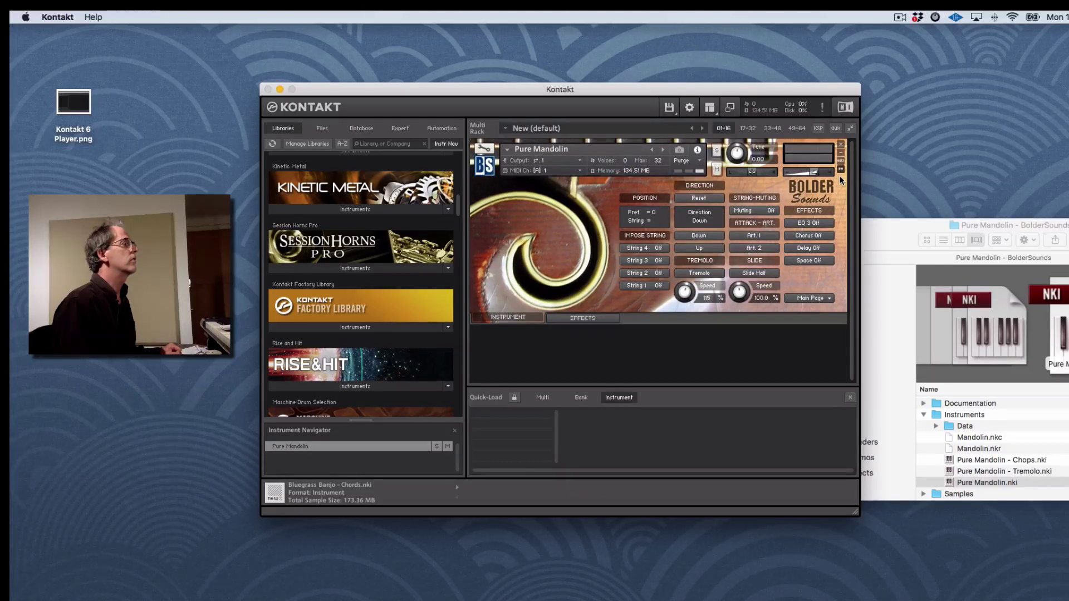
click(840, 146)
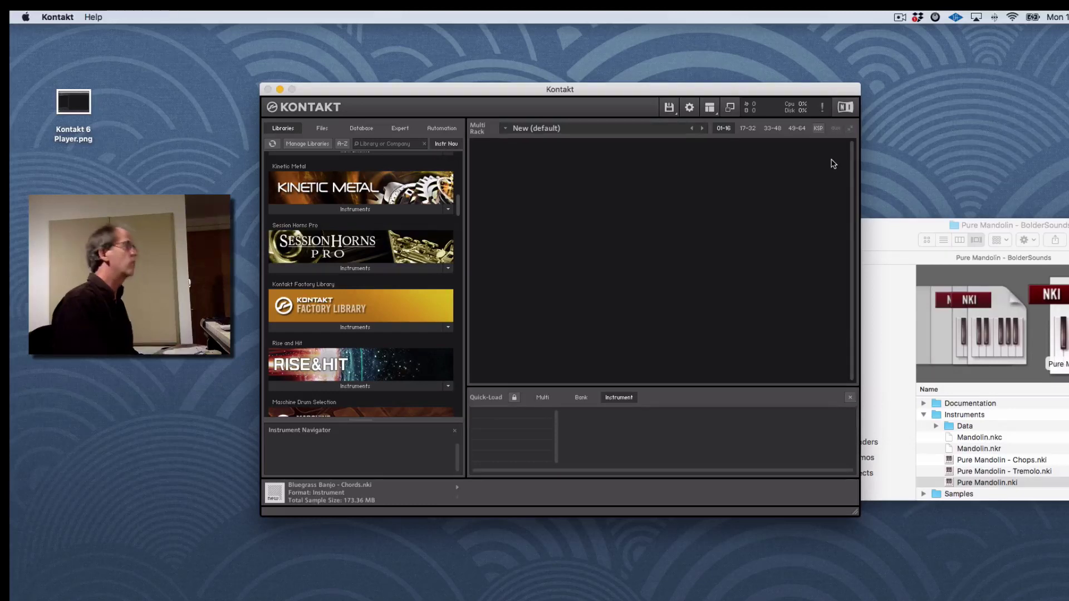
key(F3)
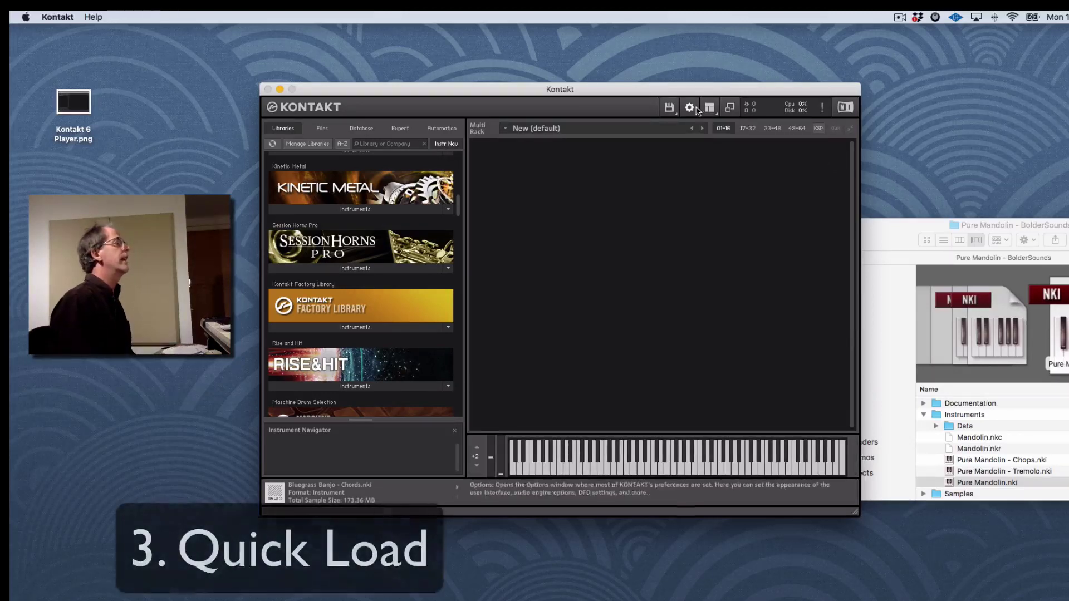
click(714, 115)
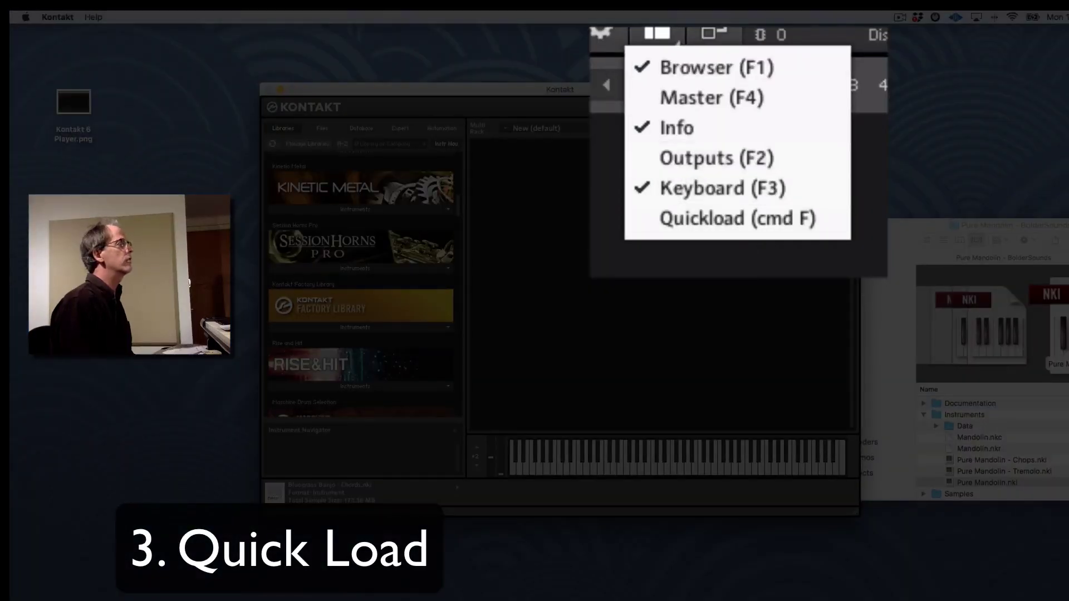
click(631, 75)
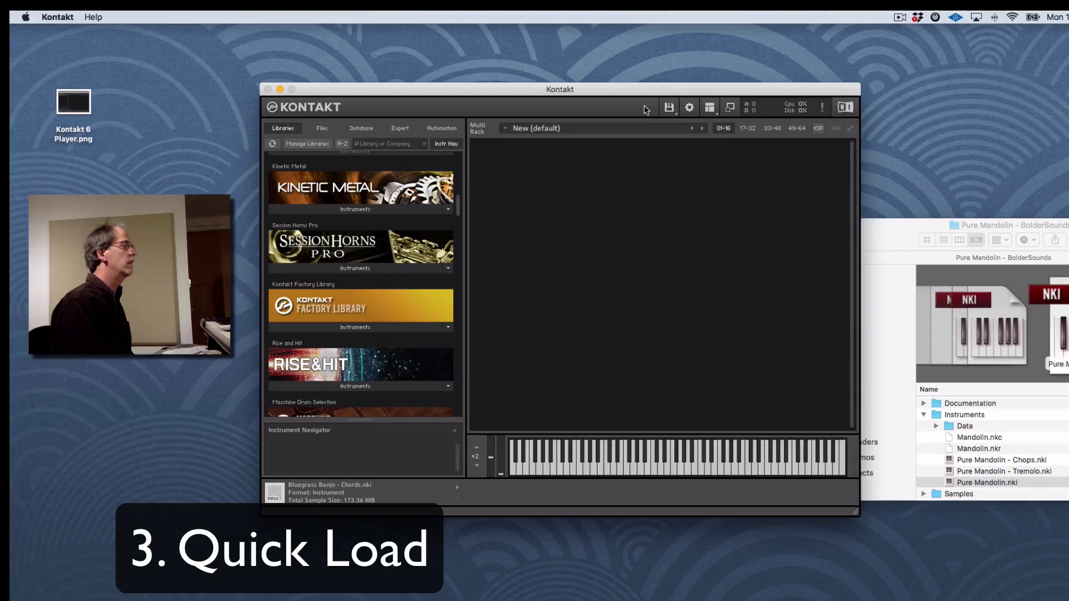
key(super+f)
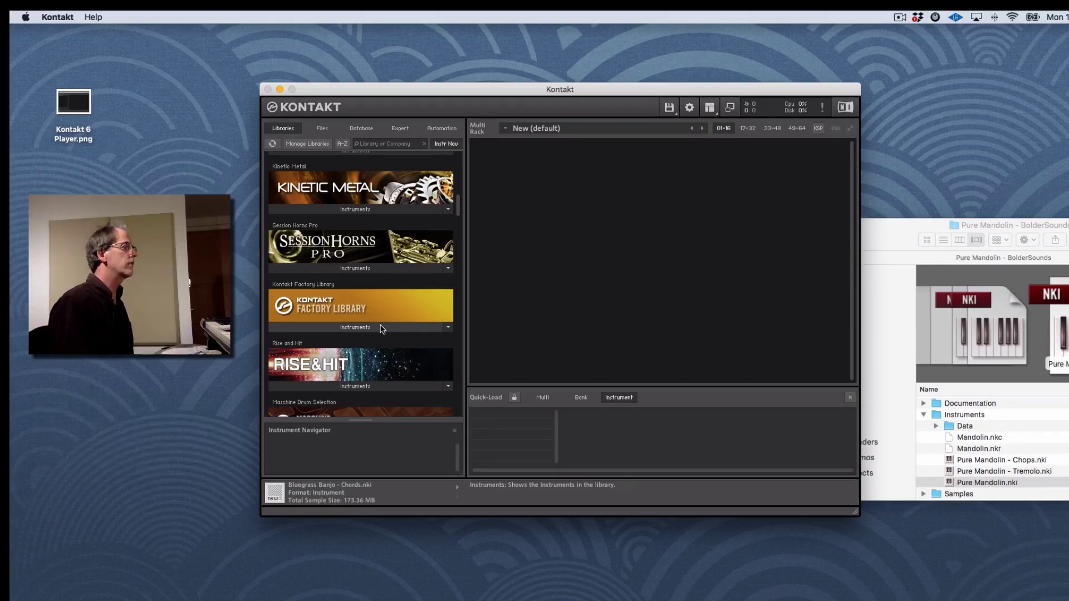
- Add the collapsed Instruments folder from Finder to Kontakt's Quick-Load
click(880, 226)
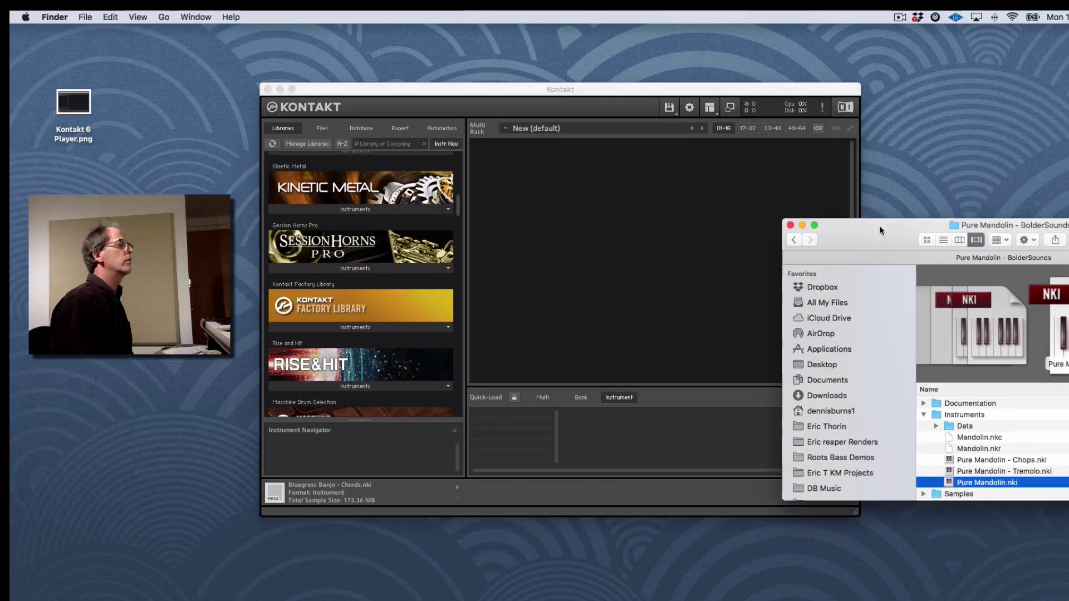
click(924, 414)
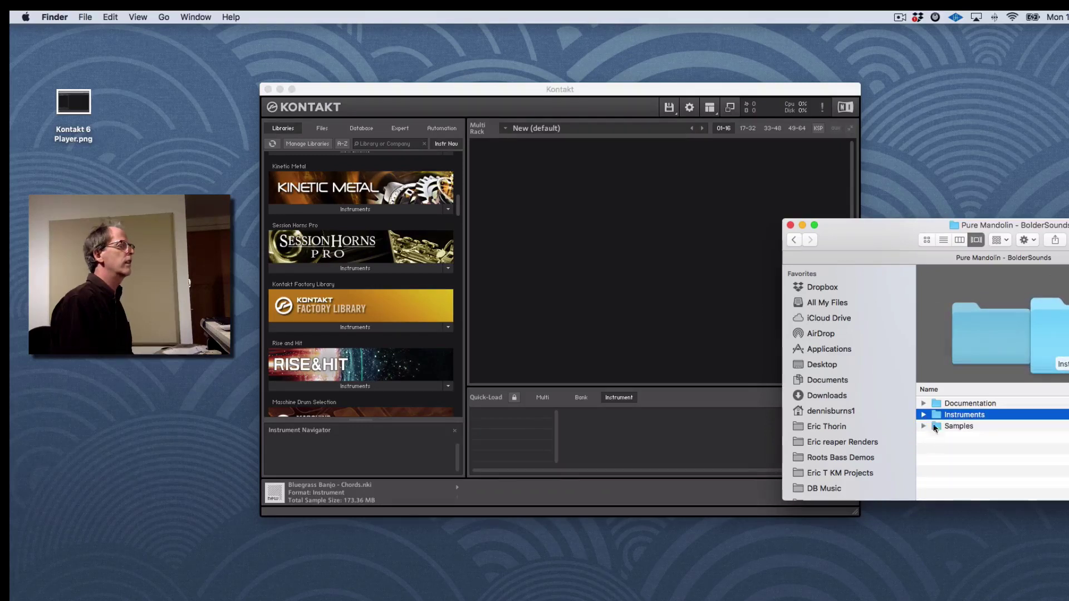
drag(904, 428, 499, 426)
click(512, 432)
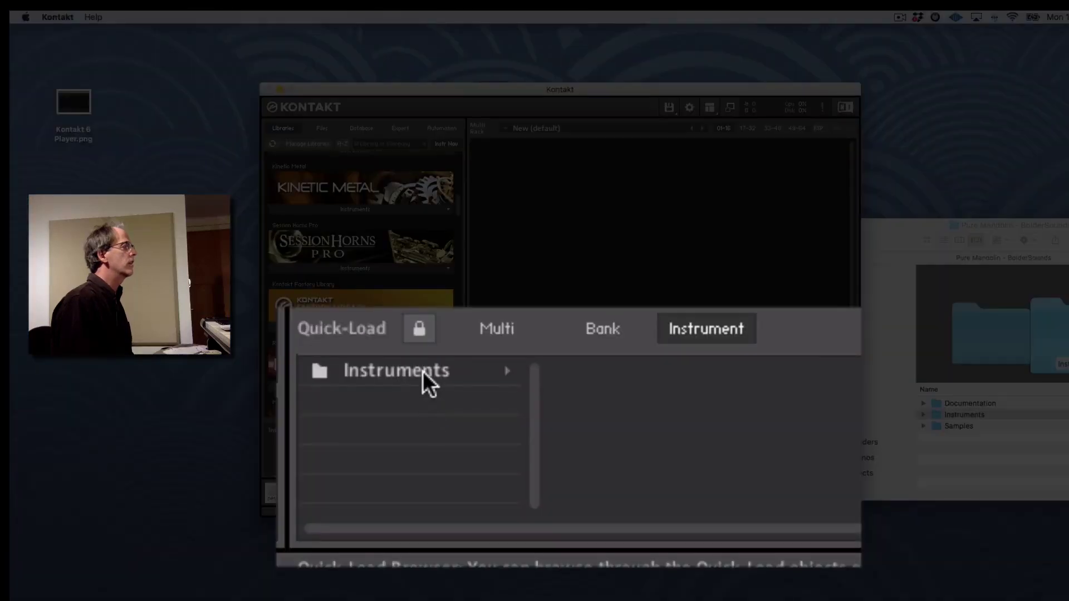
- Rename the new Quick-Load Instruments folder to 'Mando BOLDER'
click(422, 371)
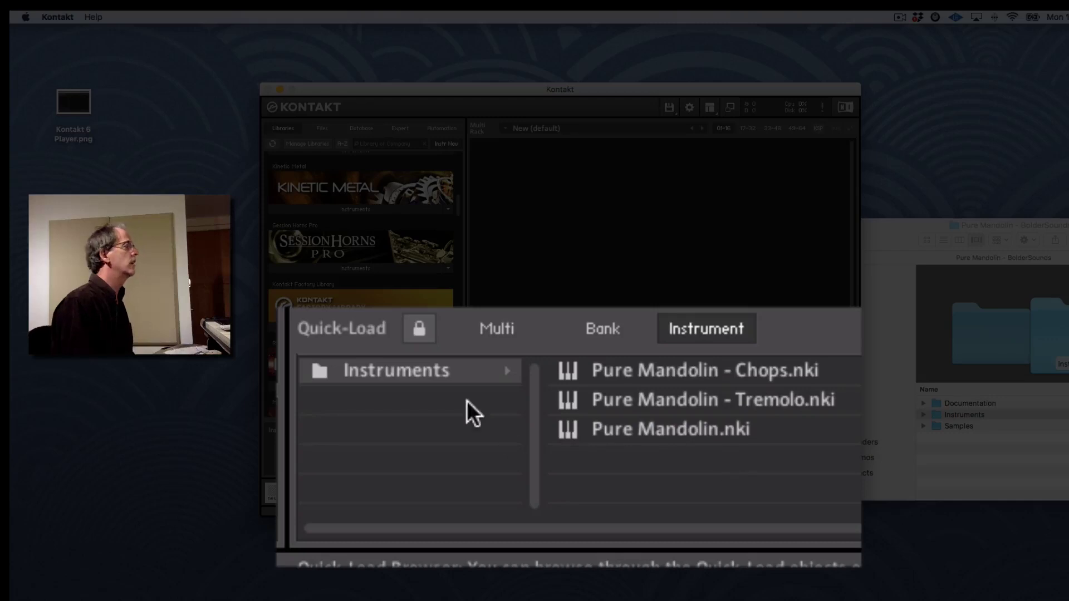
double_click(408, 370)
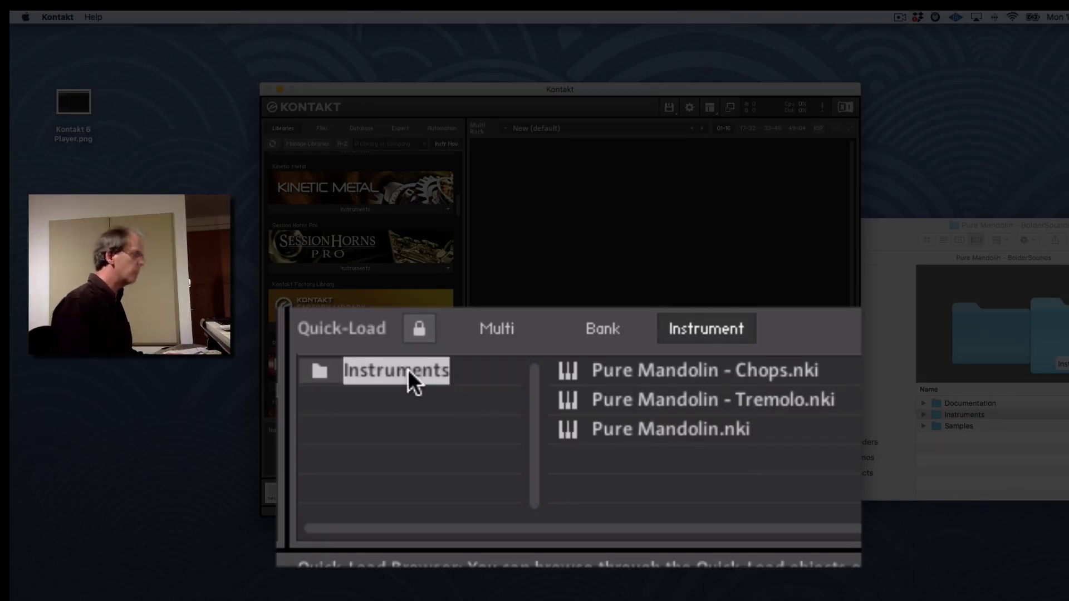
text(Man)
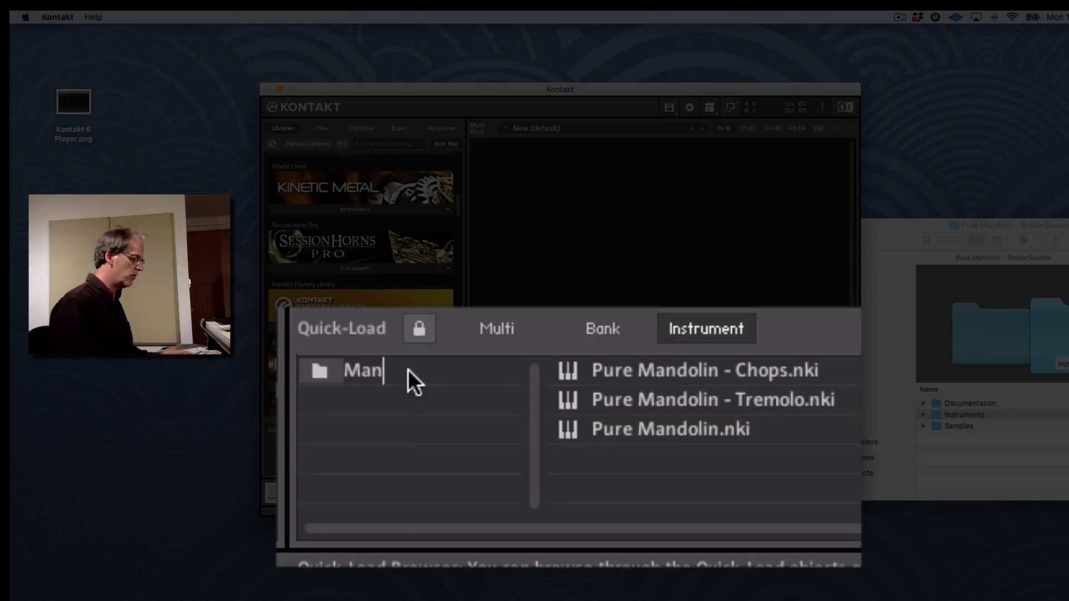
text(do BOLDER)
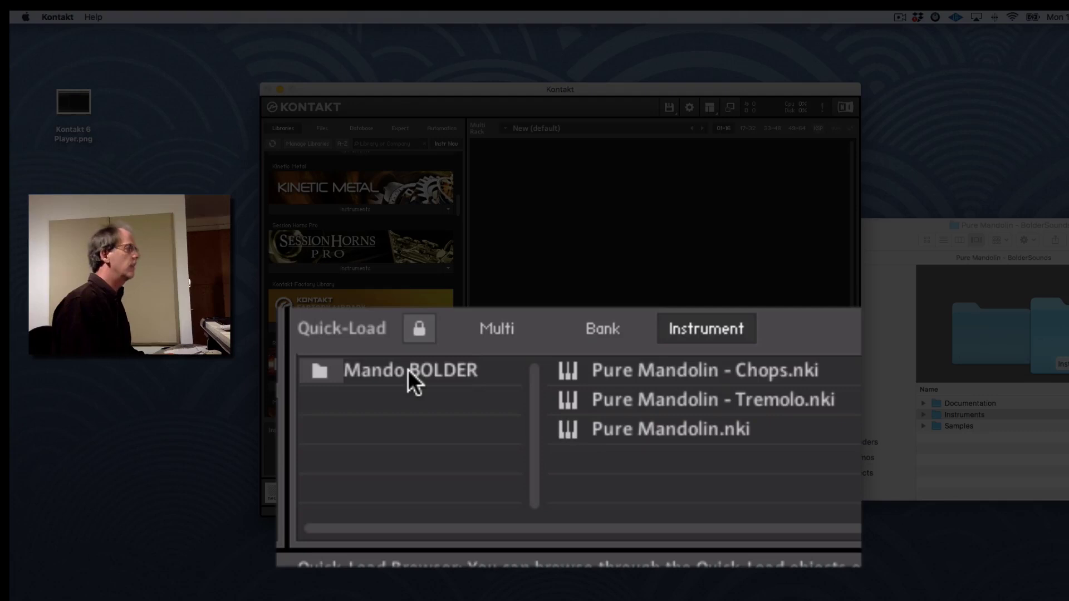
key(Return)
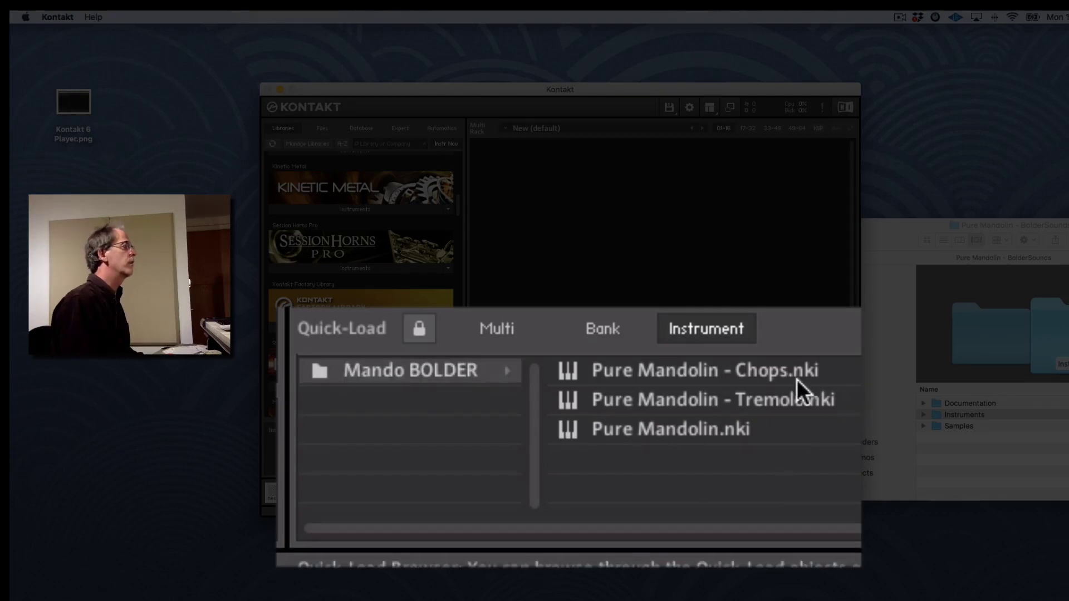
- Load Pure Mandolin - Chops, then Pure Mandolin - Tremolo, from the Mando BOLDER Quick-Load folder
drag(797, 379, 658, 229)
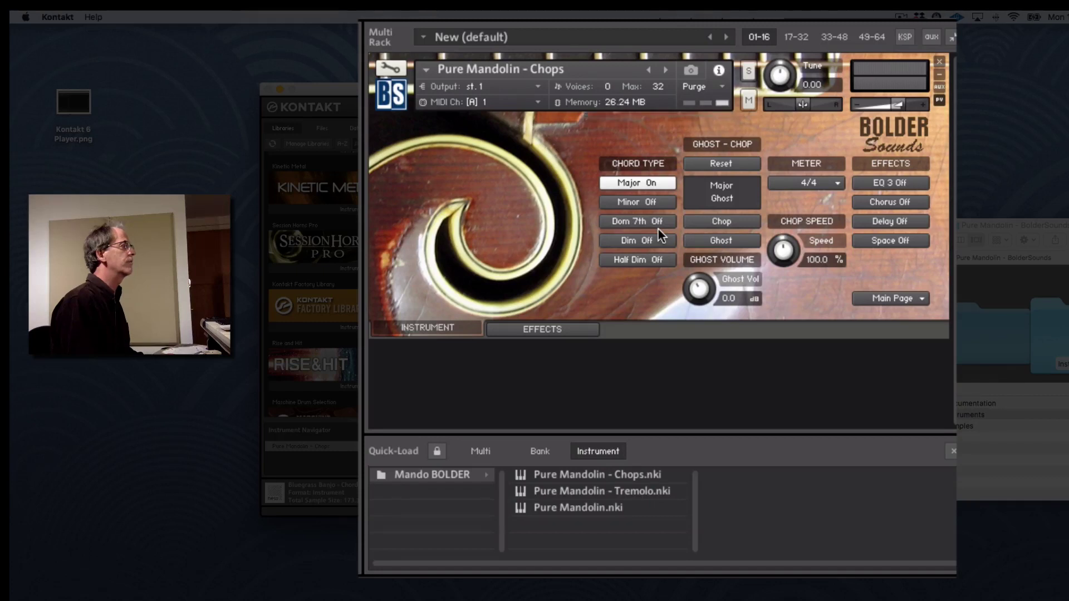
double_click(633, 489)
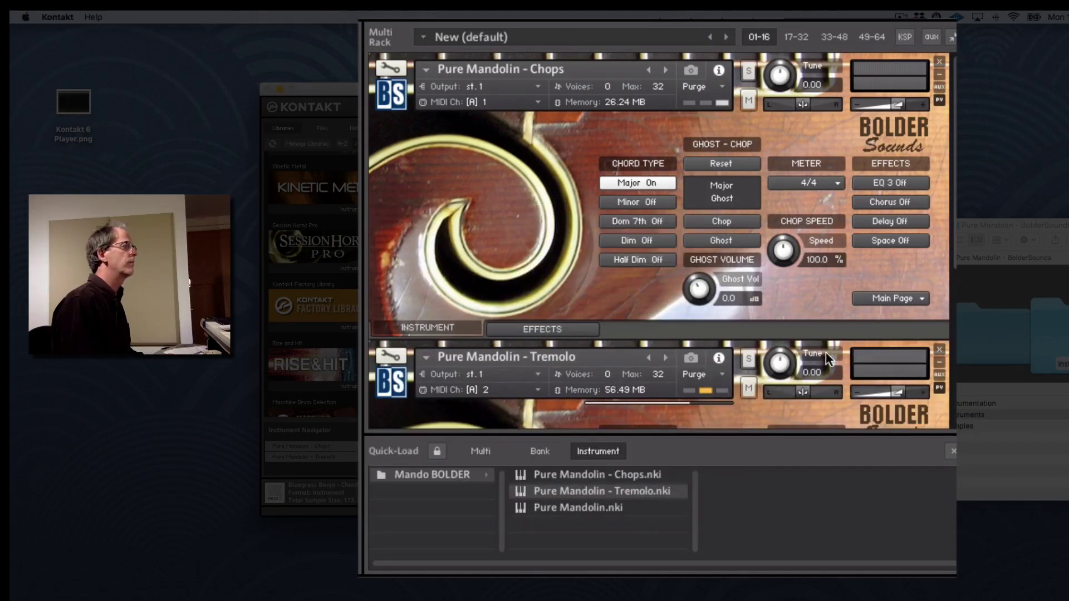
scroll(827, 353, down, 5)
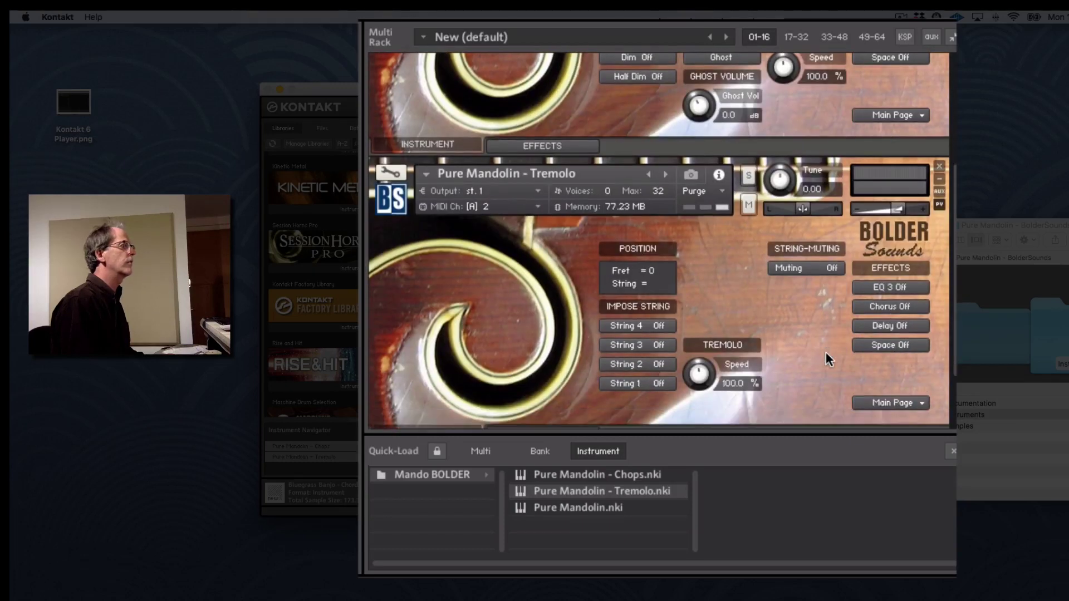
scroll(827, 352, up, 3)
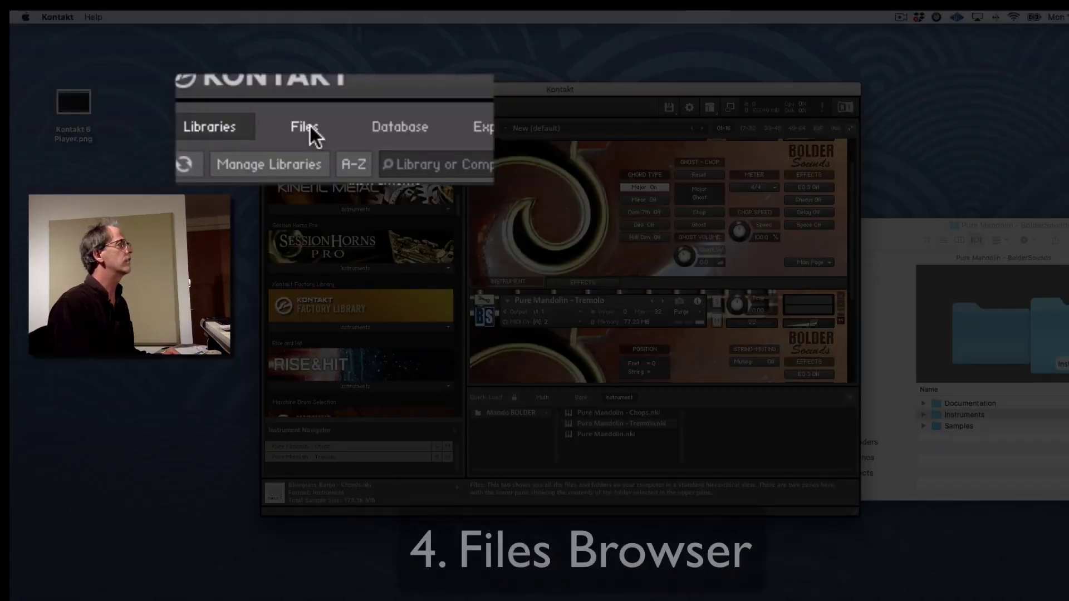
click(309, 126)
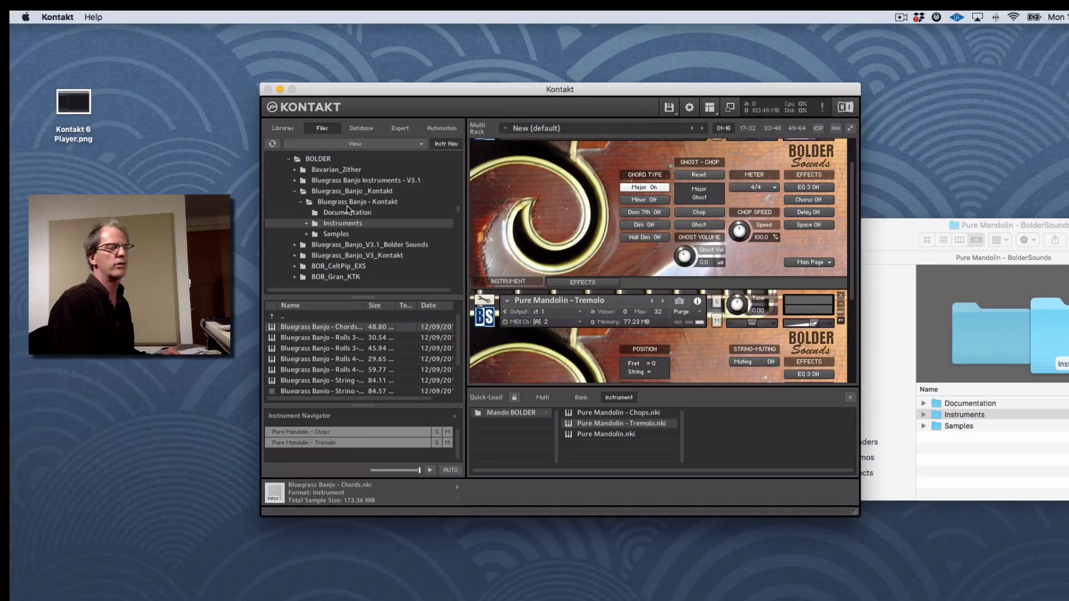
click(285, 129)
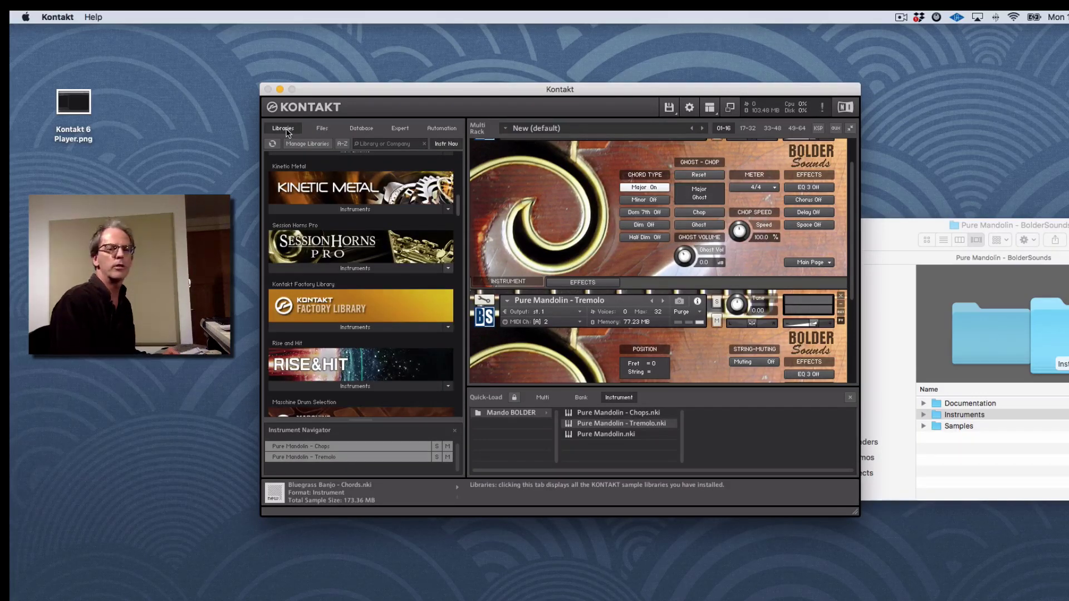